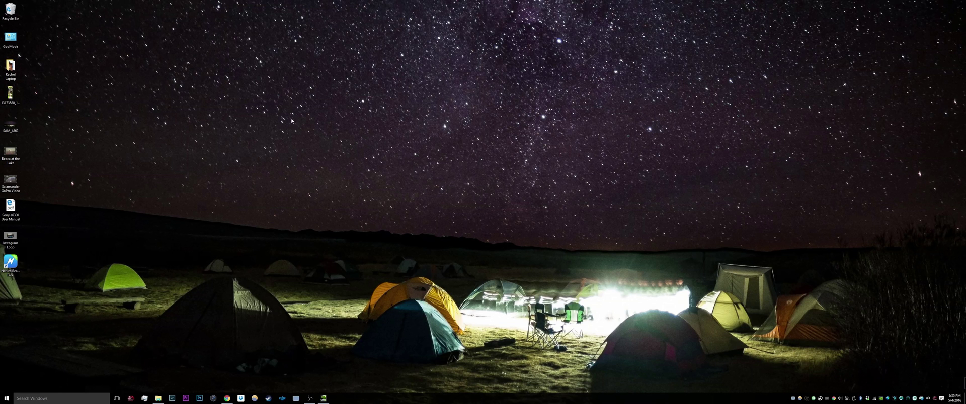
Step: Look at the Dell monitor listing in the browser, then return to the desktop
{"action": "left_click_drag", "start_coordinate": [240, 77], "coordinate": [821, 294]}
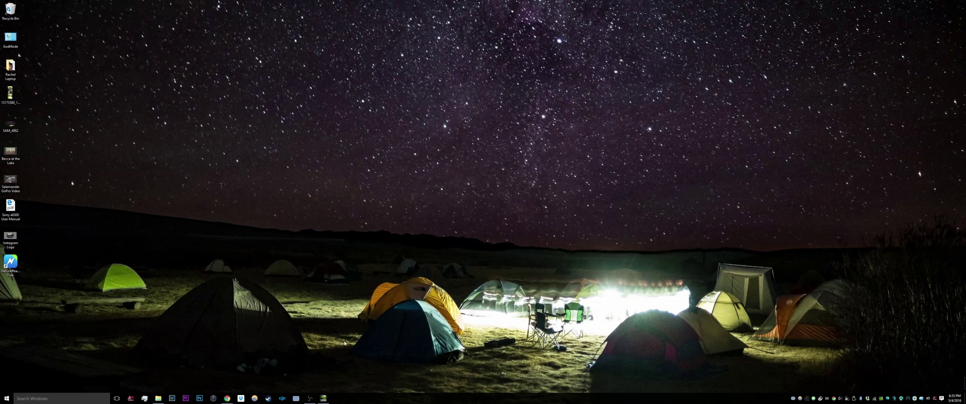
{"action": "left_click", "coordinate": [226, 398]}
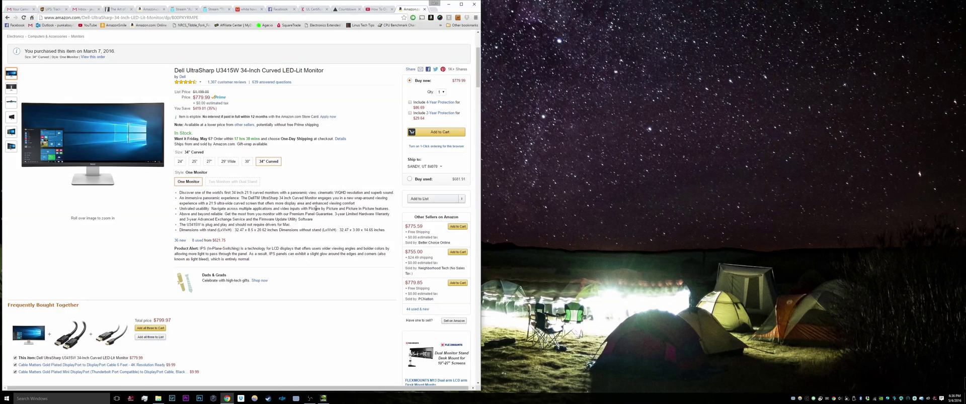
{"action": "key", "text": "super+d"}
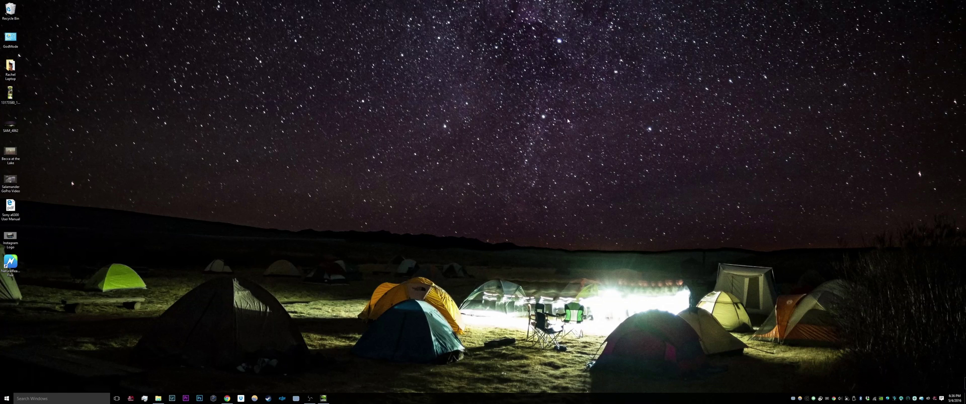
Step: In NVIDIA Control Panel's Change resolution page, keep 60Hz and open the Customize window
{"action": "right_click", "coordinate": [487, 158]}
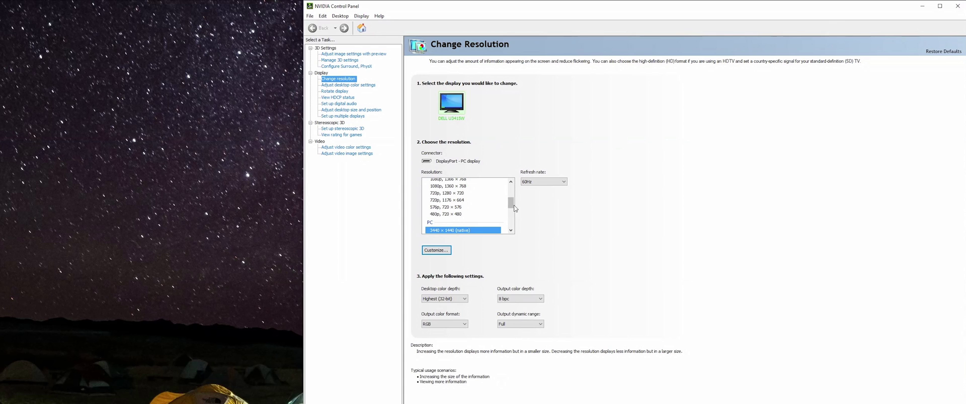
{"action": "scroll", "coordinate": [509, 204], "scroll_direction": "down", "scroll_amount": 2}
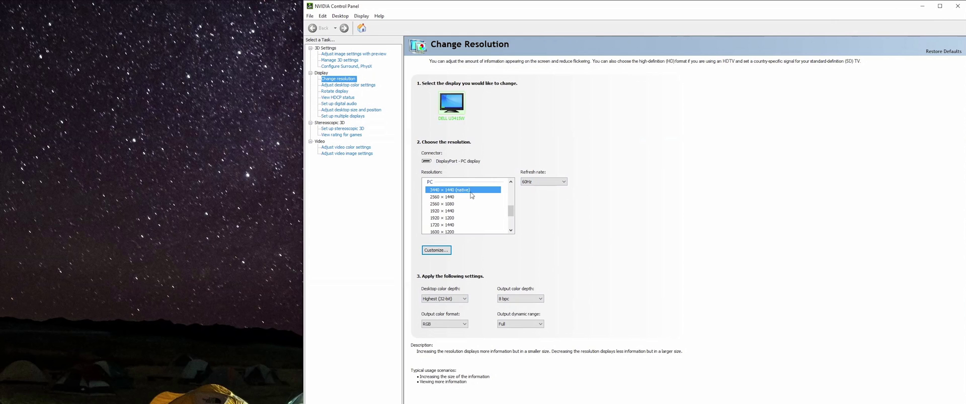
{"action": "left_click", "coordinate": [557, 183]}
{"action": "left_click", "coordinate": [558, 185]}
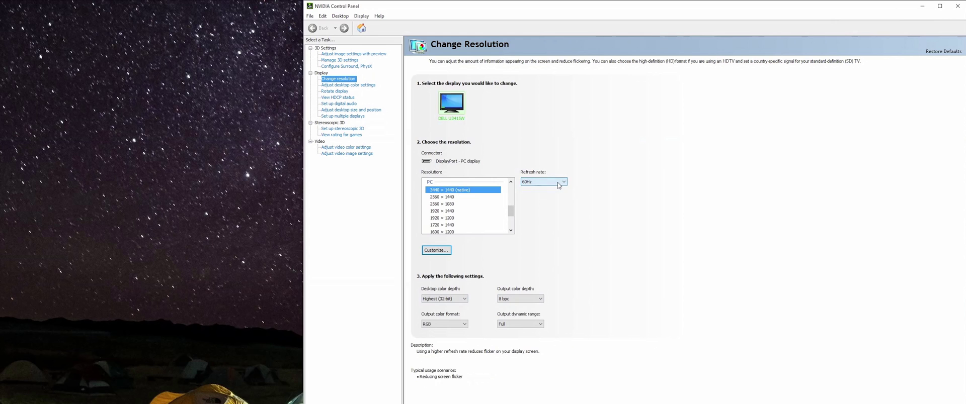
{"action": "left_click", "coordinate": [440, 254]}
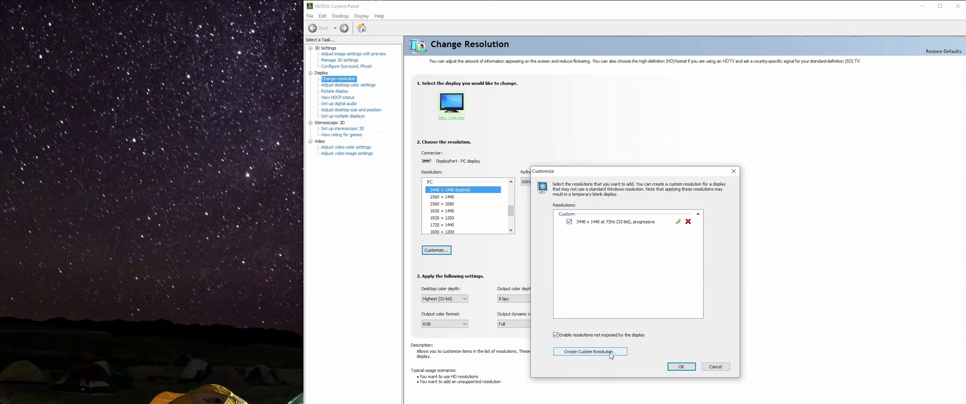
Step: Create a custom 3440 × 1440 resolution and raise its refresh rate to 65 Hz
{"action": "left_click", "coordinate": [611, 355]}
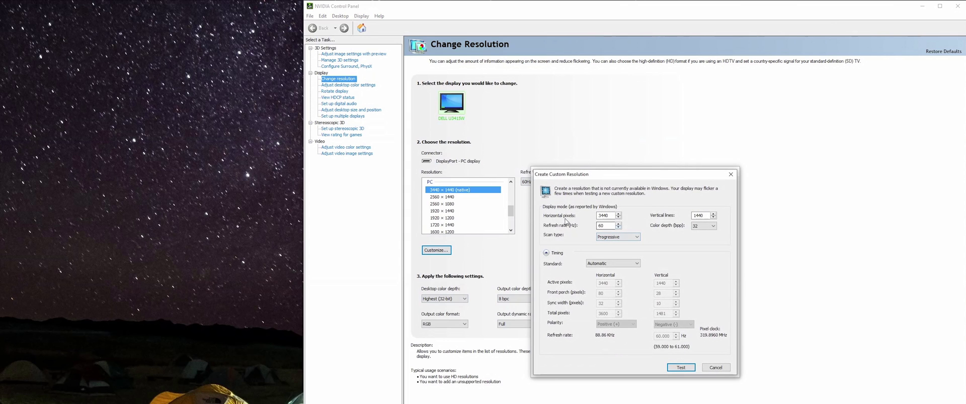
{"action": "double_click", "coordinate": [606, 216]}
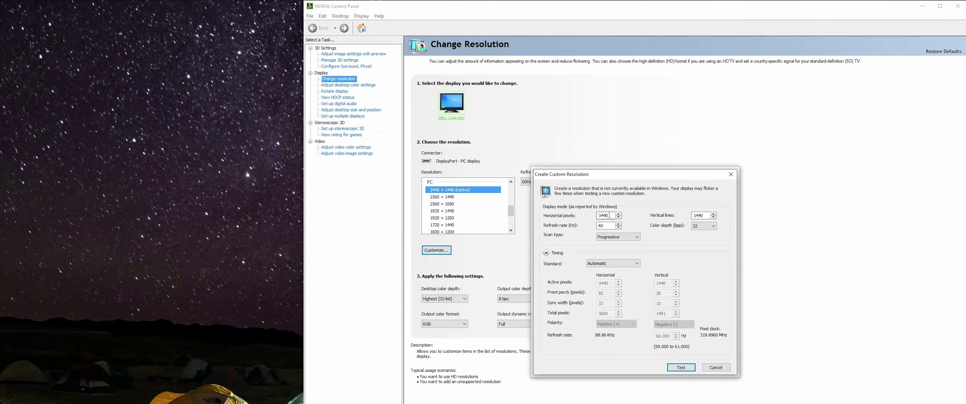
{"action": "double_click", "coordinate": [698, 216]}
{"action": "left_click", "coordinate": [695, 217]}
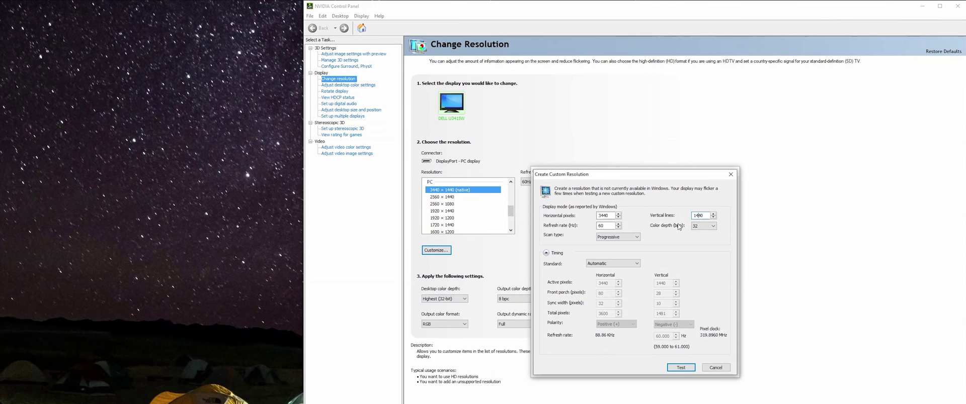
{"action": "left_click", "coordinate": [607, 226]}
{"action": "double_click", "coordinate": [607, 226]}
{"action": "type", "text": "60"}
{"action": "left_click", "coordinate": [618, 224]}
{"action": "left_click", "coordinate": [618, 224]}
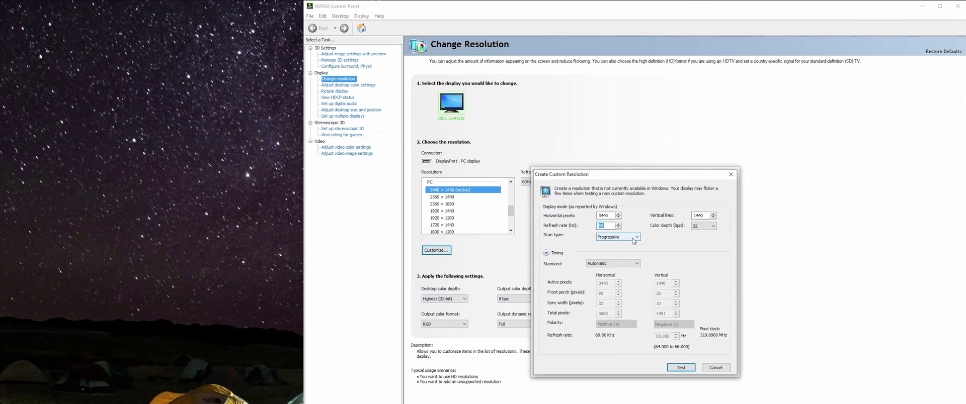
Step: Keep the scan type at Progressive and the timing standard at Automatic
{"action": "left_click", "coordinate": [636, 238]}
{"action": "left_click", "coordinate": [623, 244]}
{"action": "left_click", "coordinate": [639, 238]}
{"action": "left_click", "coordinate": [653, 236]}
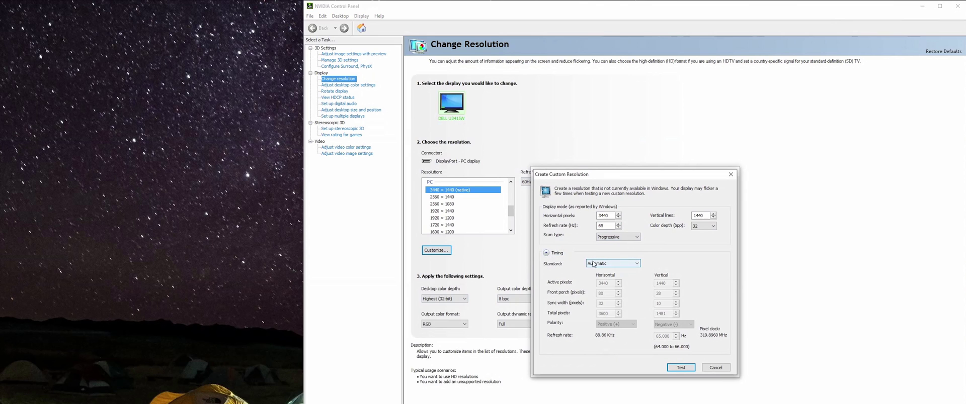
{"action": "left_click", "coordinate": [618, 267]}
{"action": "left_click", "coordinate": [618, 268]}
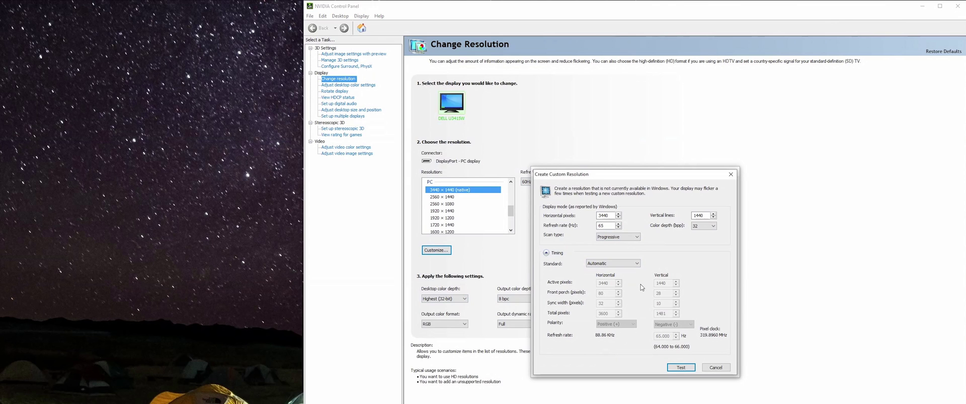
{"action": "left_click", "coordinate": [633, 264]}
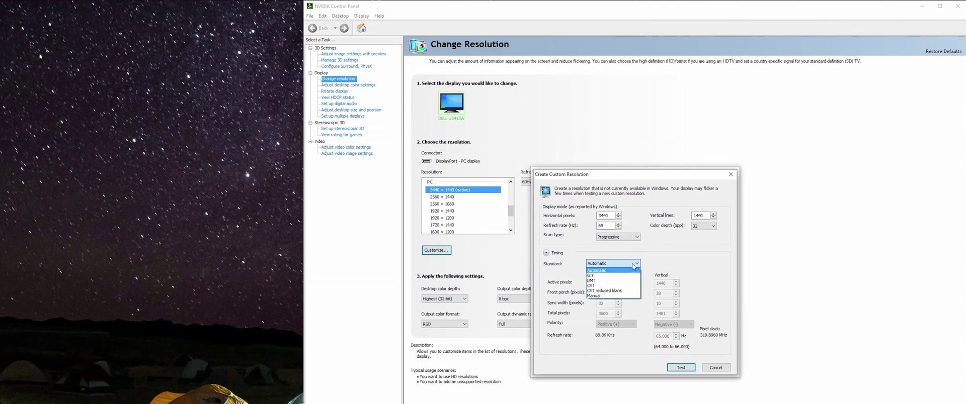
{"action": "left_click", "coordinate": [632, 264]}
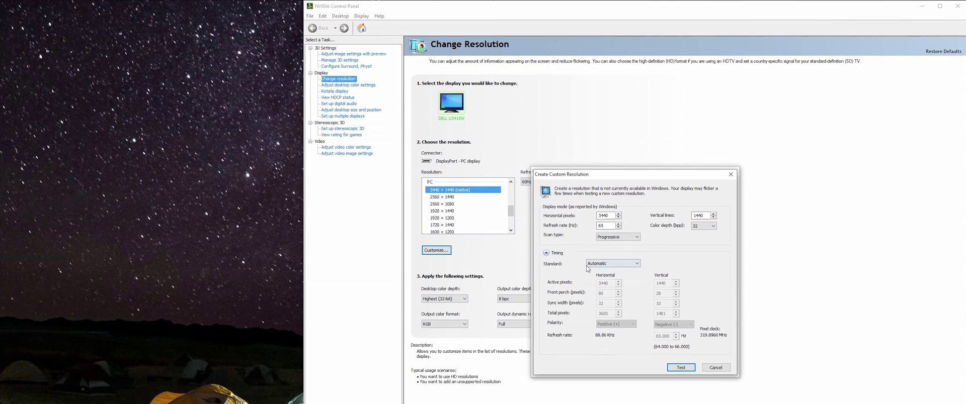
Step: Test the 3440 × 1440 resolution at 65 Hz and decline saving it
{"action": "double_click", "coordinate": [600, 227]}
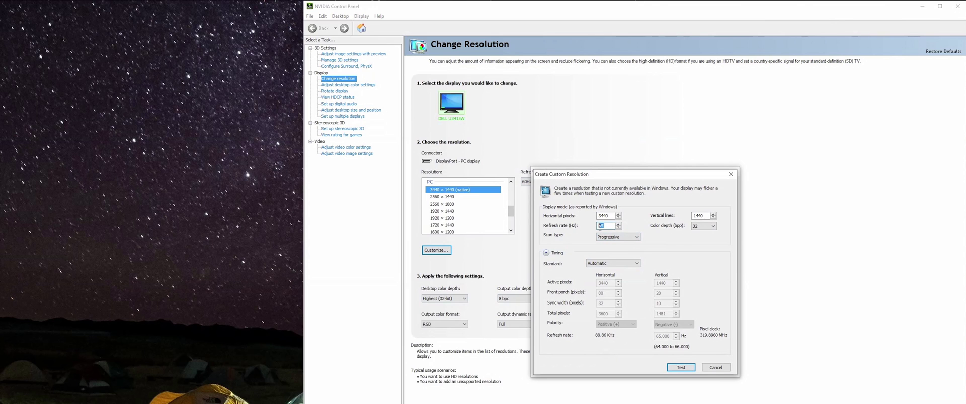
{"action": "left_click", "coordinate": [682, 370]}
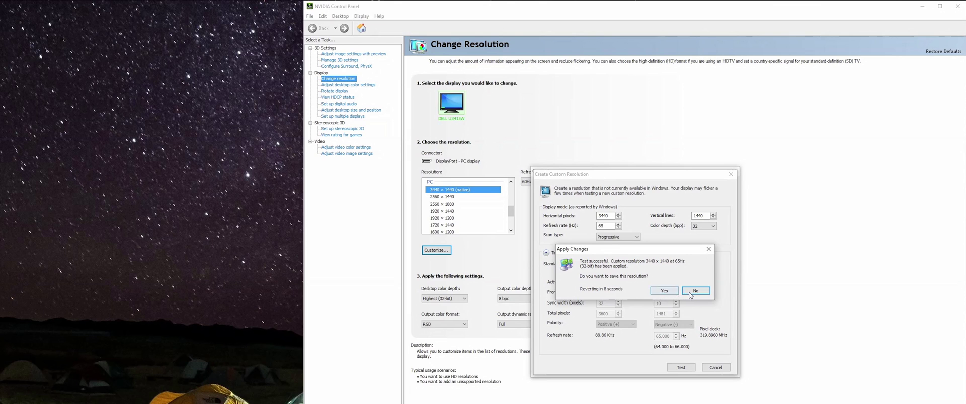
{"action": "left_click", "coordinate": [663, 291]}
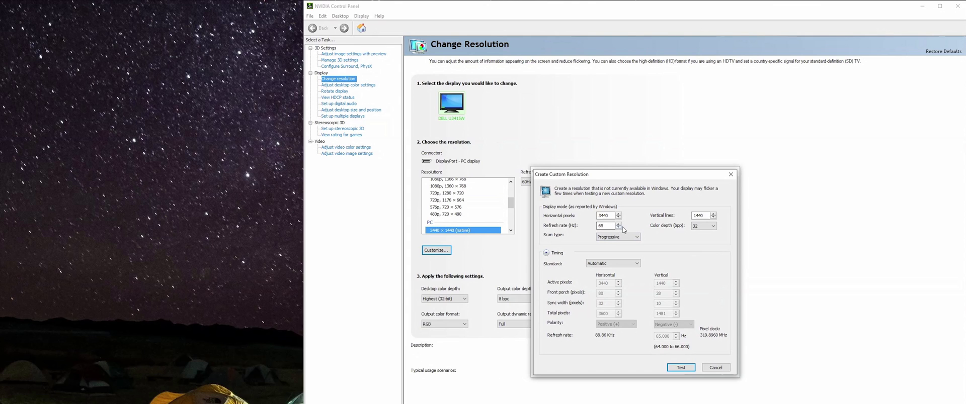
Step: Test the custom resolution at 75 Hz, then at 80 Hz, and save the 80 Hz setting
{"action": "left_click", "coordinate": [618, 225]}
{"action": "left_click", "coordinate": [680, 368]}
{"action": "left_click", "coordinate": [618, 224]}
{"action": "left_click", "coordinate": [619, 224]}
{"action": "left_click", "coordinate": [619, 224]}
{"action": "left_click", "coordinate": [618, 223]}
{"action": "left_click", "coordinate": [618, 223]}
{"action": "left_click", "coordinate": [678, 370]}
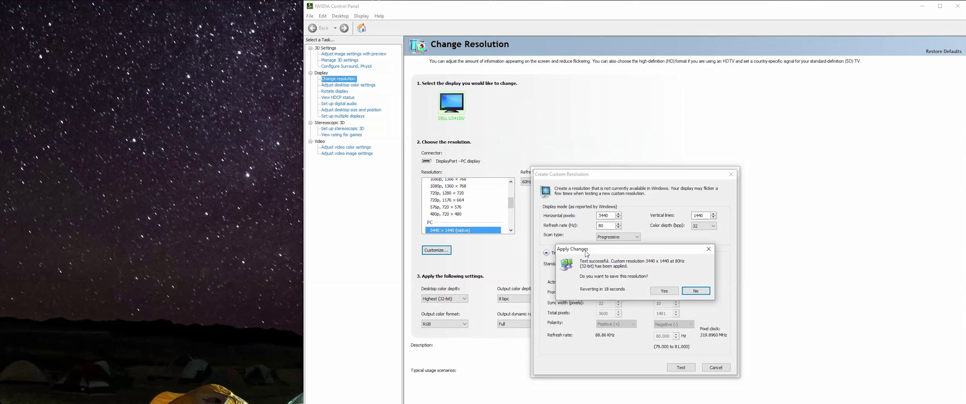
{"action": "left_click", "coordinate": [661, 292]}
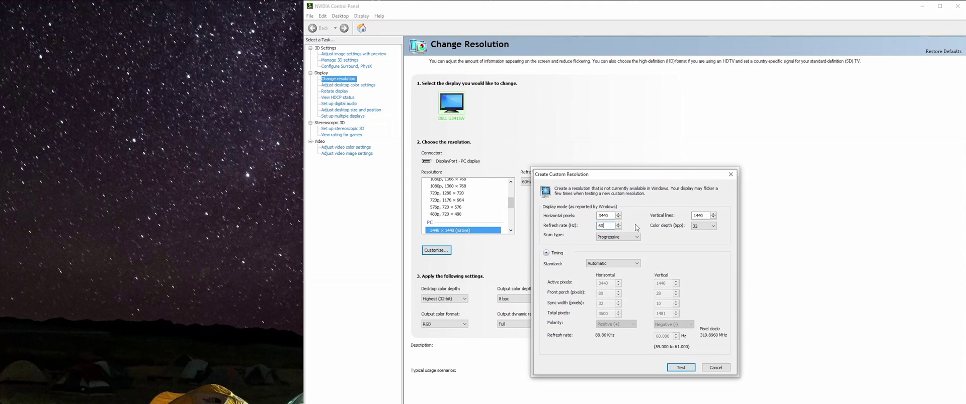
Step: Enter 85 as the refresh rate and test the 3440 × 1440 mode on the monitor
{"action": "key", "text": "ctrl+a"}
{"action": "type", "text": "85"}
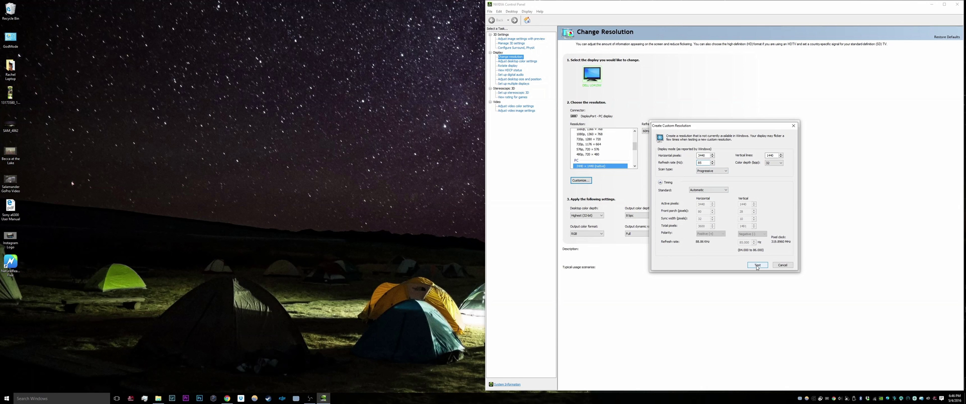
{"action": "left_click", "coordinate": [757, 266]}
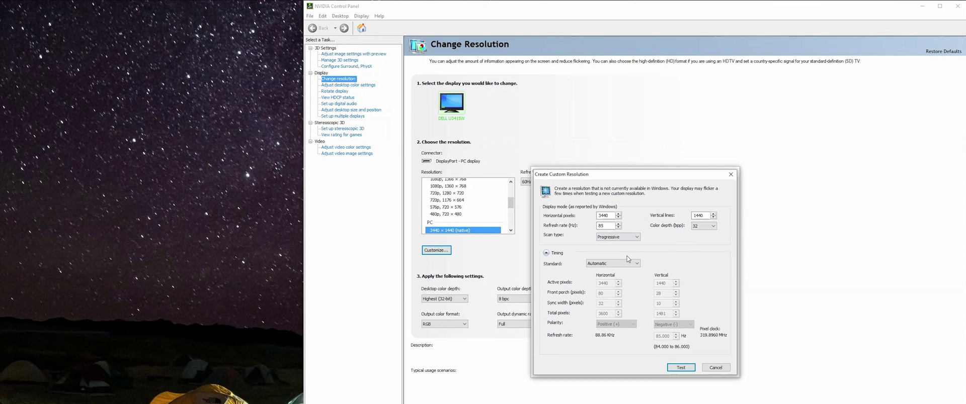
Step: Bring the refresh rate back to 80 Hz, test it, and dismiss the duplicate-resolution message
{"action": "left_click", "coordinate": [619, 227]}
{"action": "triple_click", "coordinate": [618, 227]}
{"action": "left_click", "coordinate": [681, 368]}
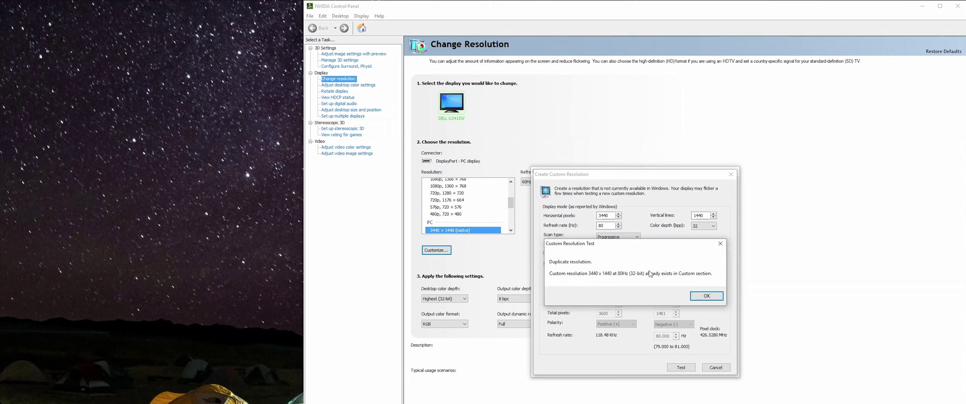
{"action": "left_click", "coordinate": [697, 299]}
Step: Keep both the 80Hz and 72Hz custom resolutions enabled and confirm the Customize list
{"action": "left_click", "coordinate": [716, 368]}
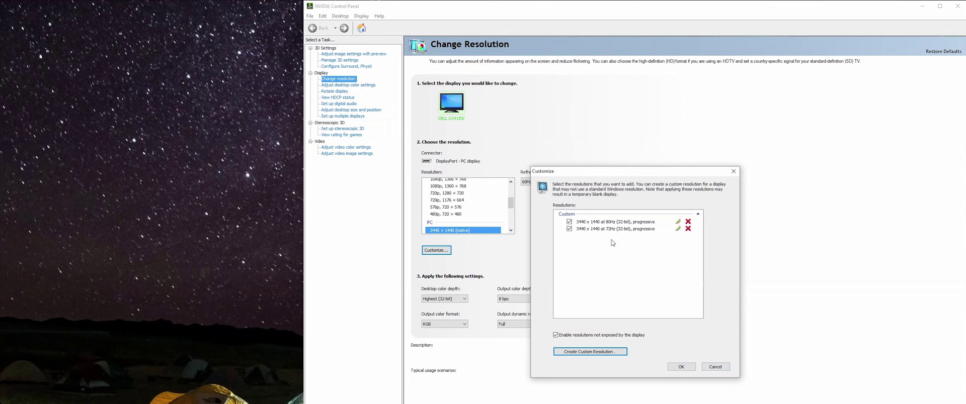
{"action": "left_click", "coordinate": [606, 224]}
{"action": "left_click", "coordinate": [569, 229]}
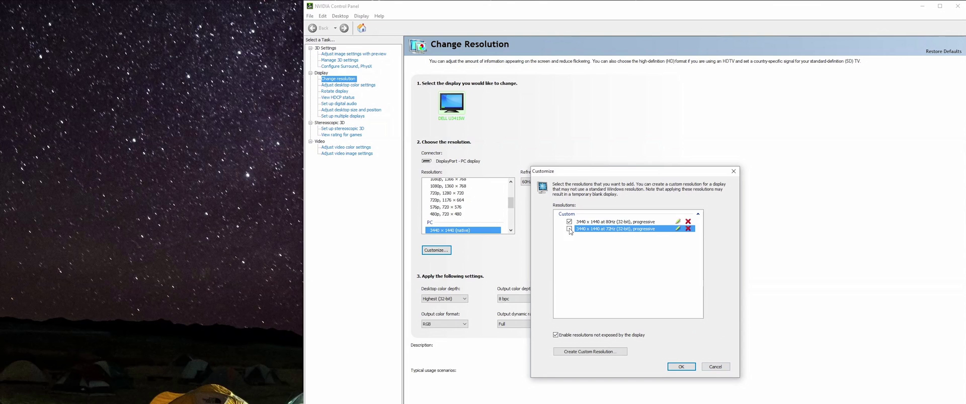
{"action": "left_click", "coordinate": [576, 223]}
{"action": "left_click", "coordinate": [568, 228]}
{"action": "left_click", "coordinate": [680, 367]}
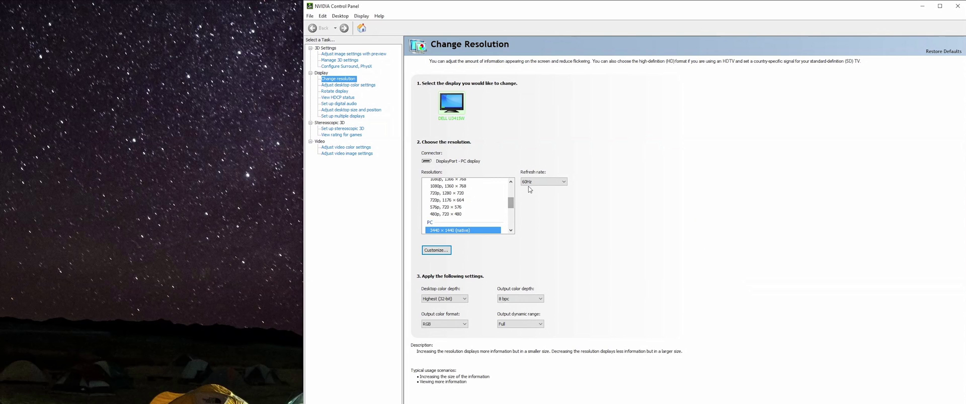
Step: Select the custom 3440 × 1440 resolution on the Change resolution page
{"action": "left_click", "coordinate": [535, 183]}
{"action": "left_click", "coordinate": [511, 204]}
{"action": "left_click_drag", "start_coordinate": [511, 203], "coordinate": [511, 184]}
{"action": "left_click", "coordinate": [448, 192]}
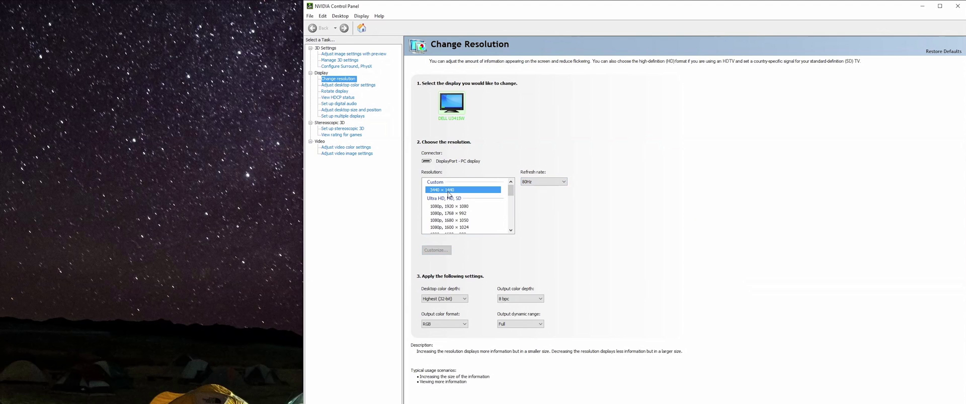
Step: Set the custom 3440 × 1440 resolution's refresh rate to 72Hz and keep the new display settings
{"action": "left_click", "coordinate": [556, 182]}
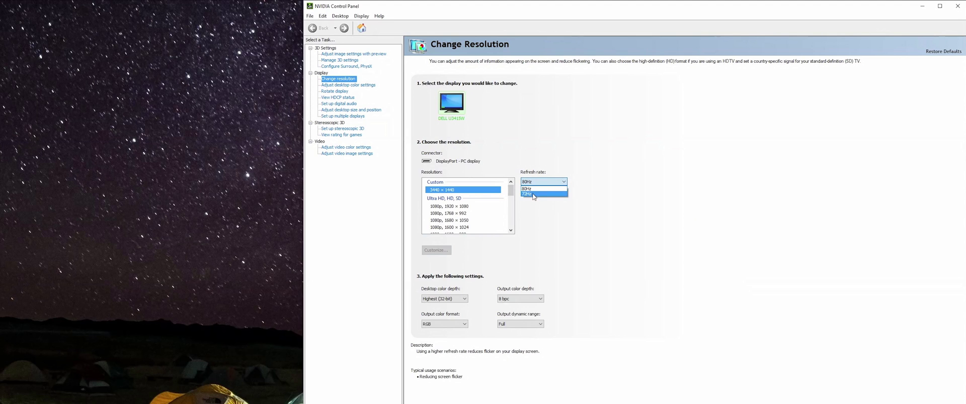
{"action": "left_click", "coordinate": [514, 196]}
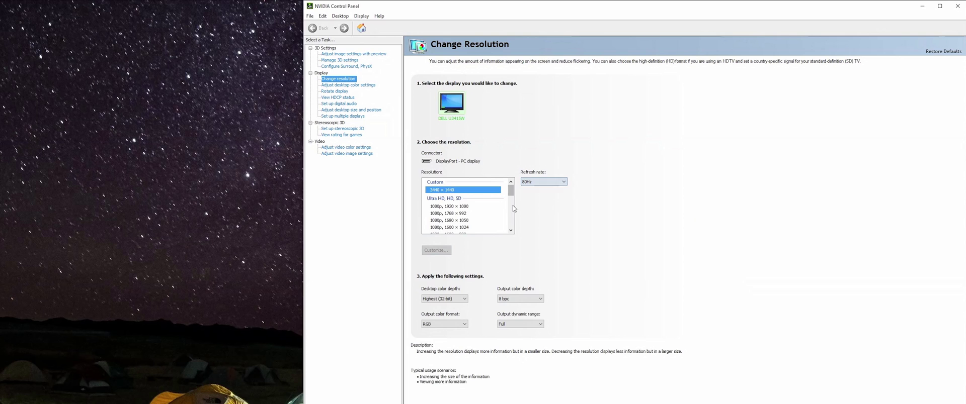
{"action": "mouse_move", "coordinate": [511, 193]}
{"action": "left_mouse_down"}
{"action": "mouse_move", "coordinate": [510, 208]}
{"action": "mouse_move", "coordinate": [510, 192]}
{"action": "left_mouse_up"}
{"action": "left_click", "coordinate": [543, 181]}
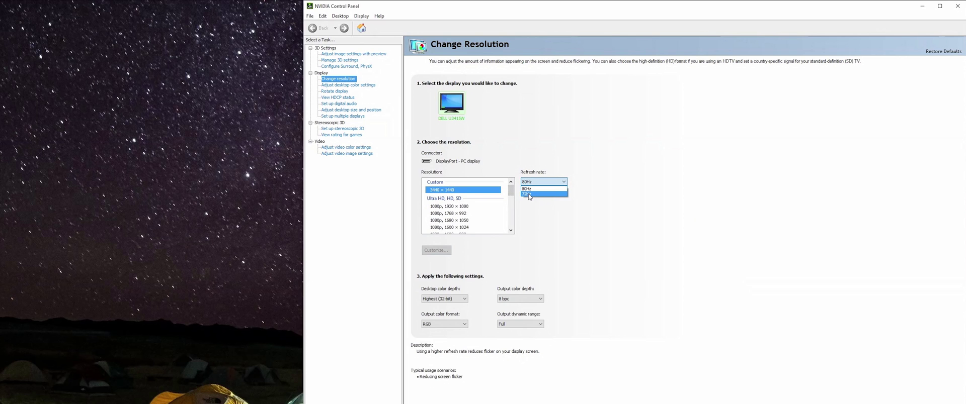
{"action": "left_click", "coordinate": [528, 194]}
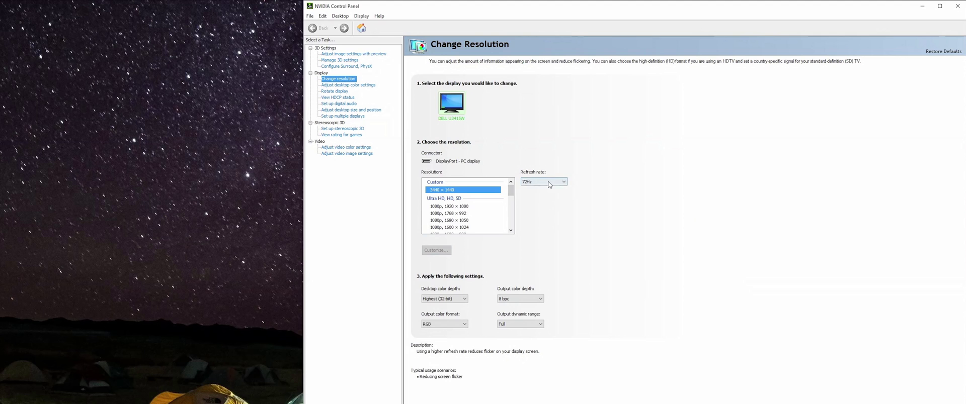
{"action": "left_click", "coordinate": [544, 182]}
{"action": "left_click", "coordinate": [532, 187]}
{"action": "left_click", "coordinate": [540, 182]}
{"action": "left_click", "coordinate": [528, 196]}
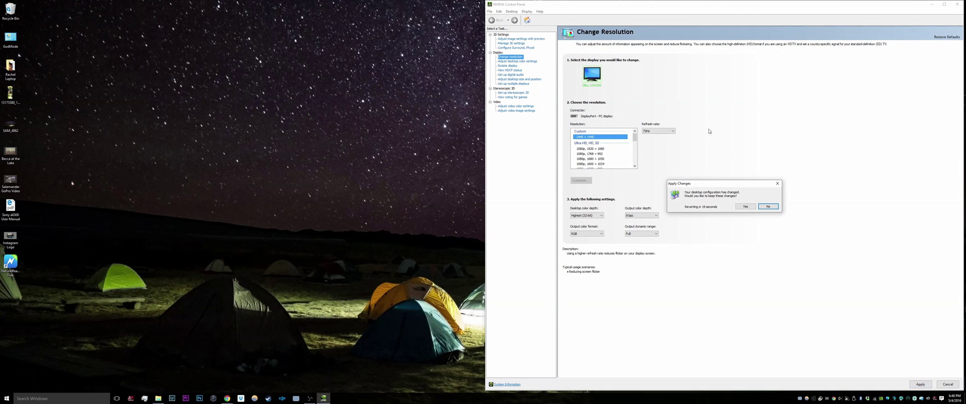
{"action": "left_click", "coordinate": [745, 207]}
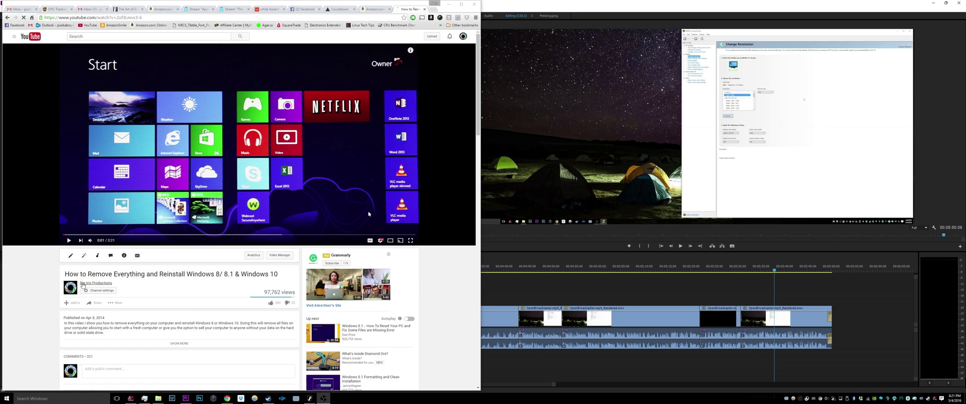
{"action": "mouse_move", "coordinate": [139, 286]}
{"action": "scroll", "coordinate": [161, 262], "scroll_direction": "down", "scroll_amount": 2}
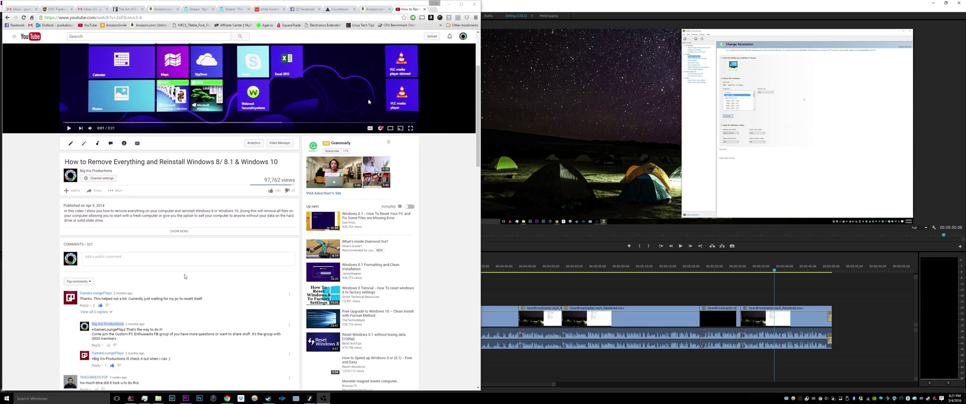
{"action": "left_click", "coordinate": [178, 235]}
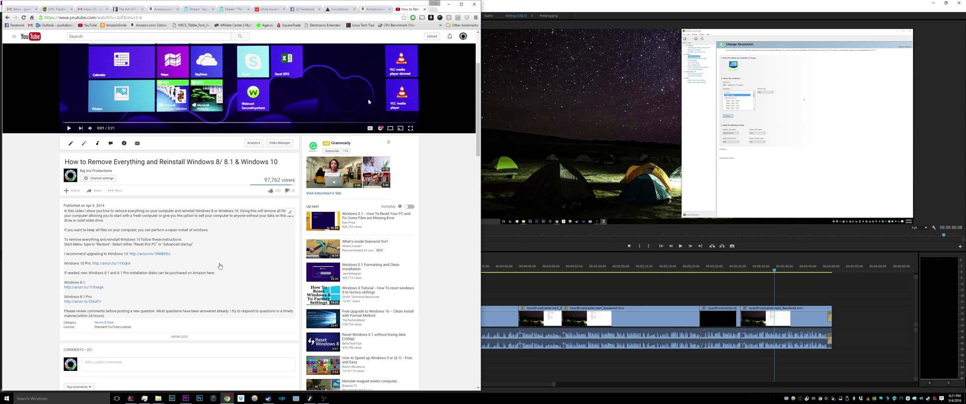
{"action": "left_click", "coordinate": [197, 224]}
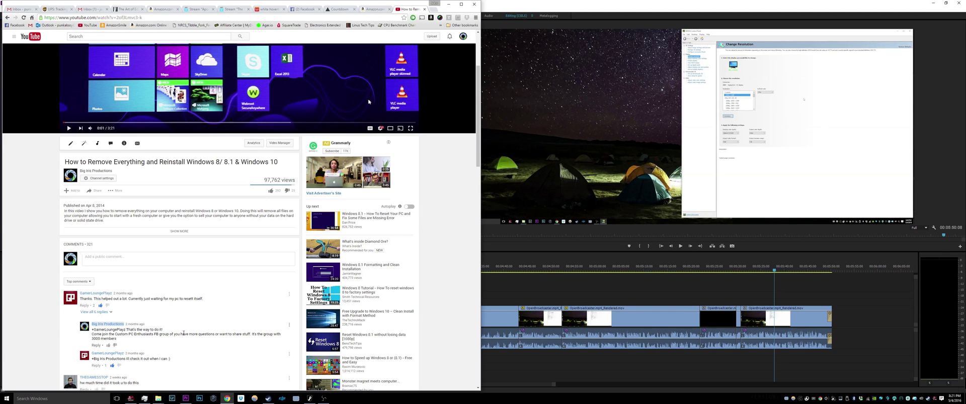